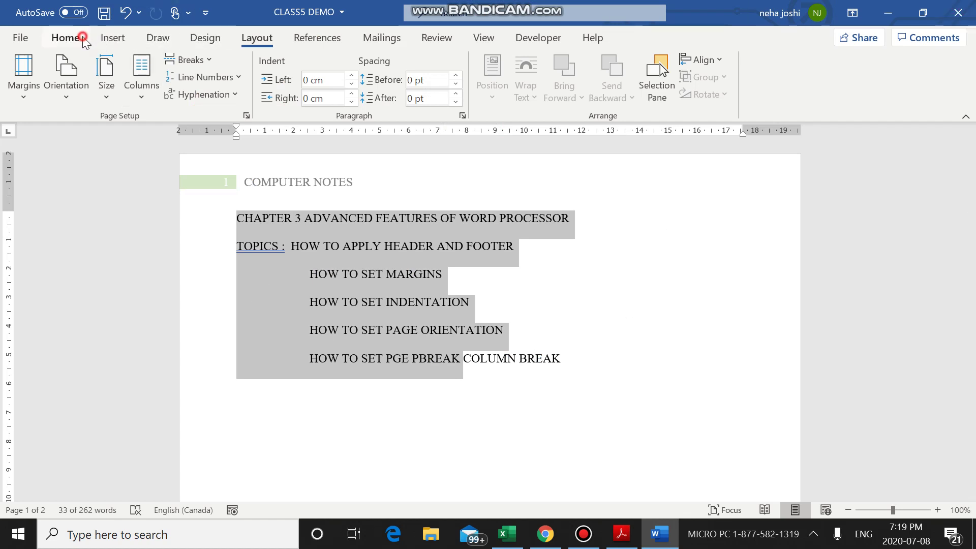
Select the chapter heading and all the topic lines beneath it, and increase their indent by four levels.
{"action": "left_click", "coordinate": [66, 38]}
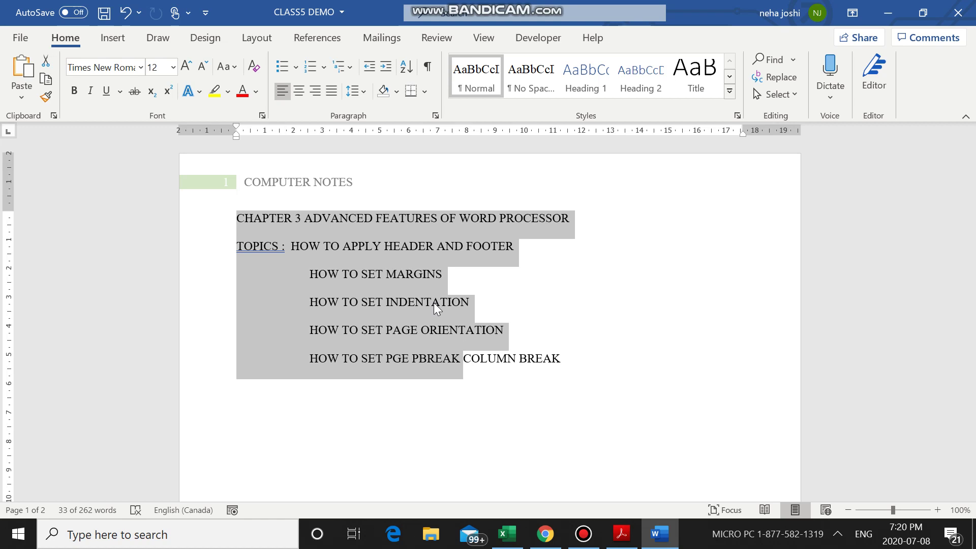
{"action": "left_click", "coordinate": [434, 304]}
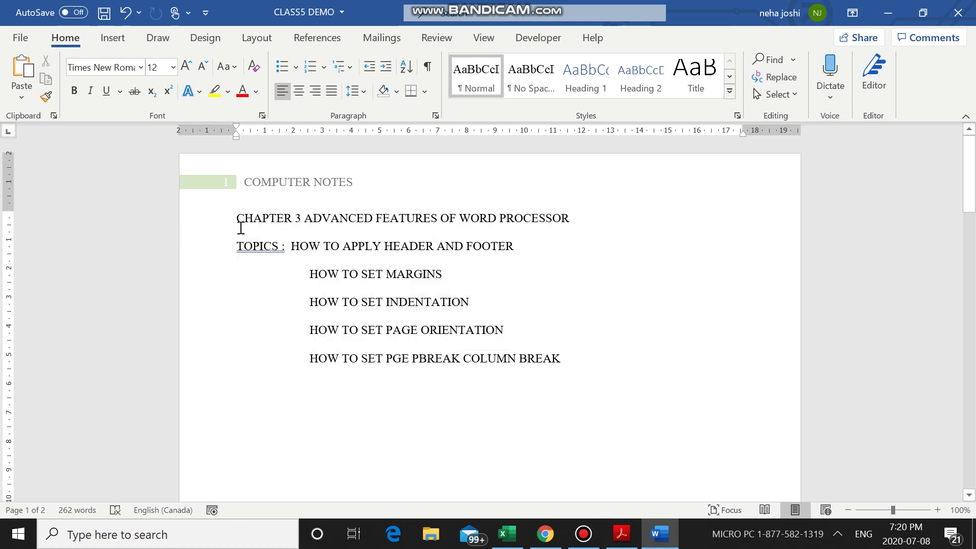
{"action": "left_click", "coordinate": [239, 224]}
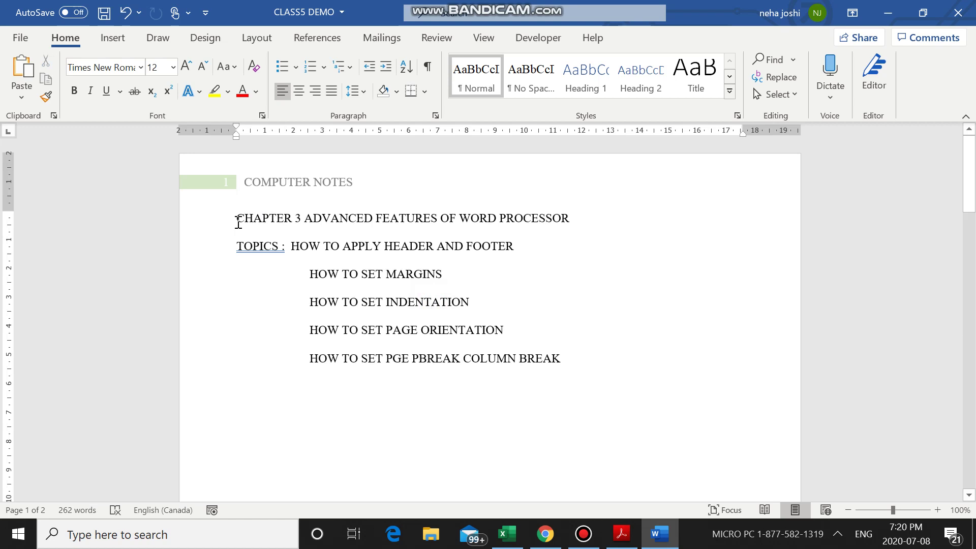
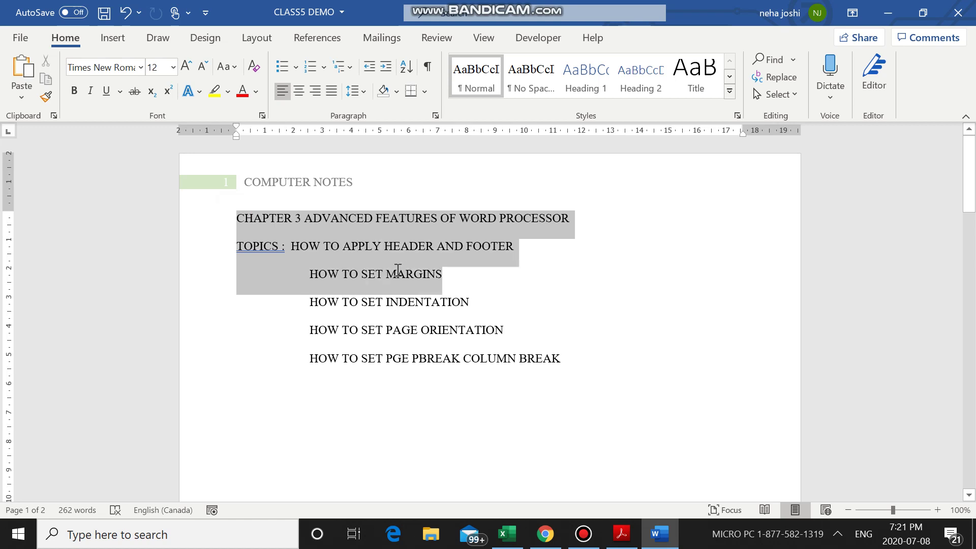
{"action": "left_click", "coordinate": [327, 300]}
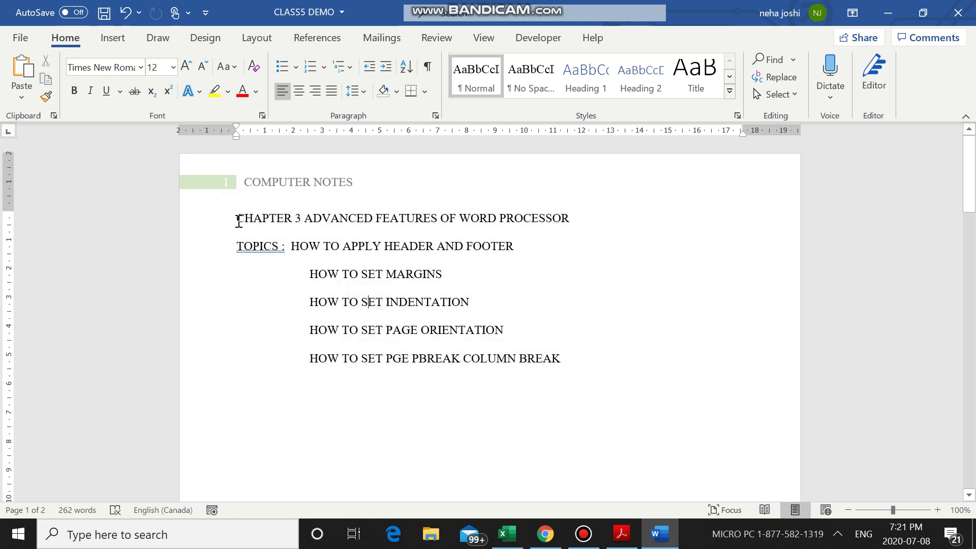
{"action": "left_click_drag", "start_coordinate": [239, 220], "coordinate": [563, 367]}
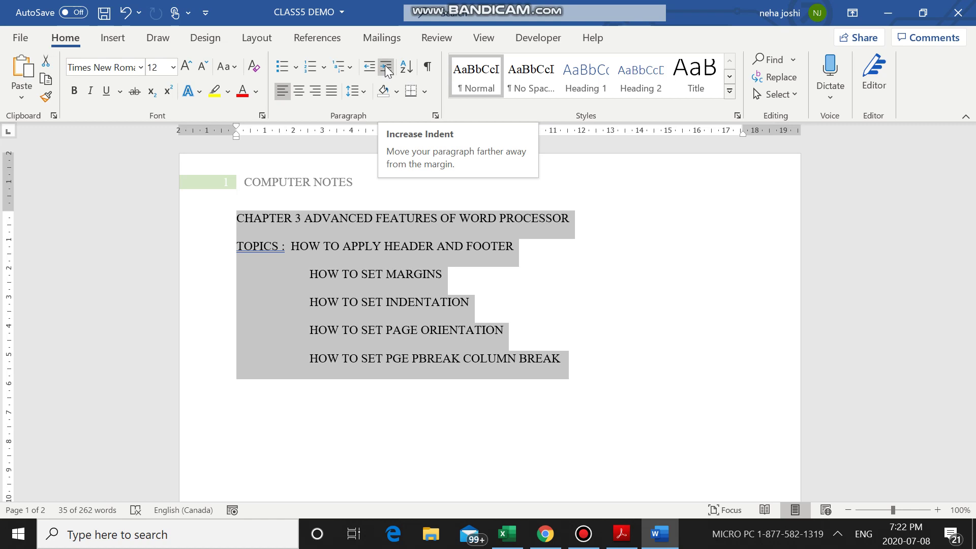
{"action": "left_click", "coordinate": [387, 67]}
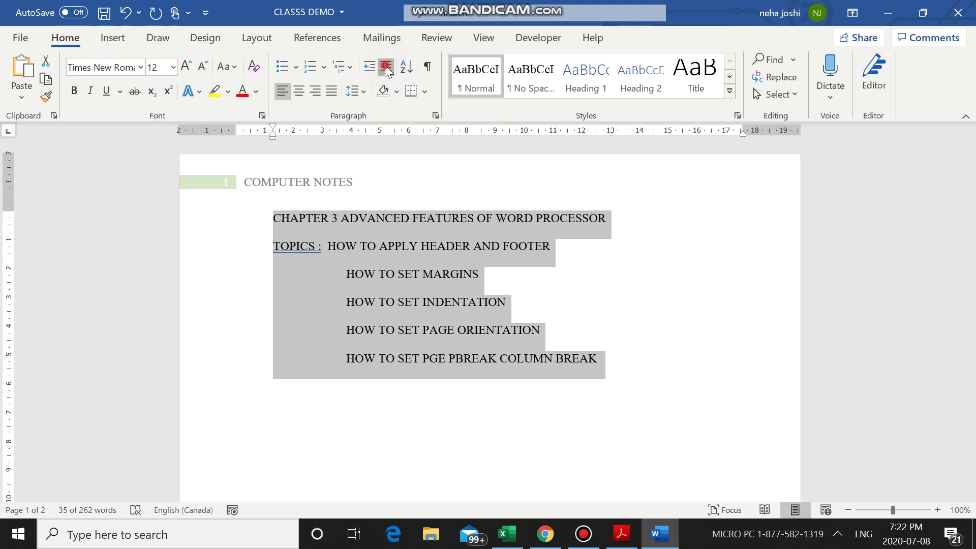
{"action": "left_click", "coordinate": [386, 68]}
{"action": "left_click", "coordinate": [386, 68]}
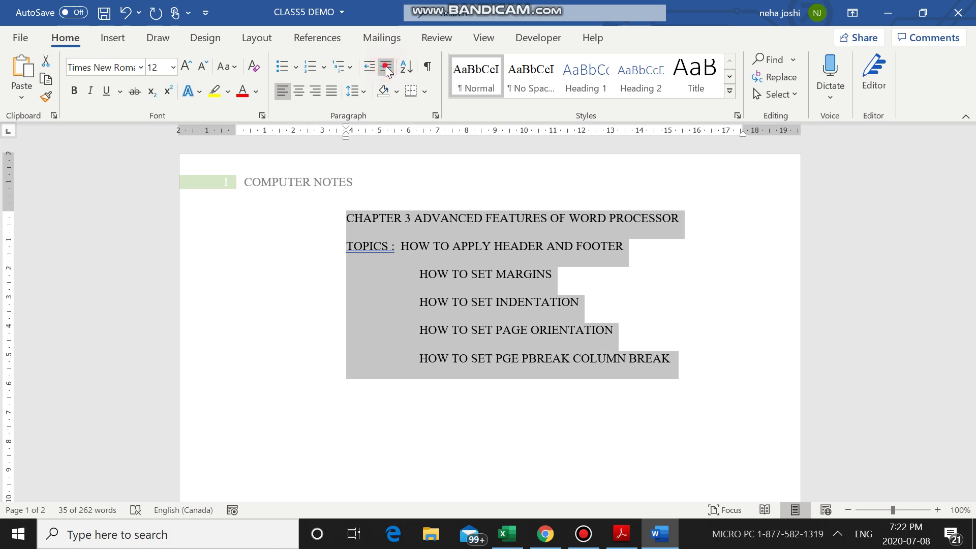
{"action": "left_click", "coordinate": [386, 68]}
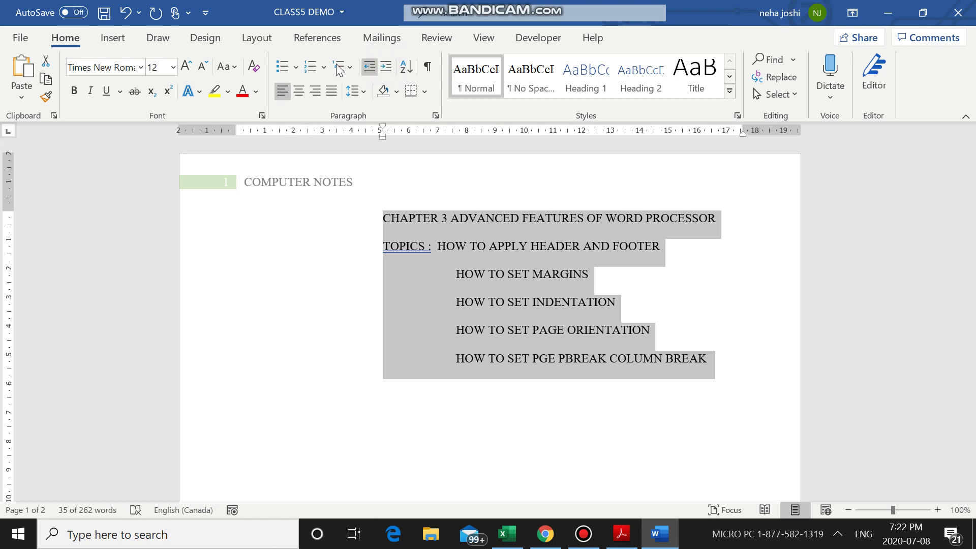
Decrease the indent of the selected heading and topic lines by four levels, back to the margin.
{"action": "left_click", "coordinate": [369, 66]}
{"action": "left_click", "coordinate": [370, 67]}
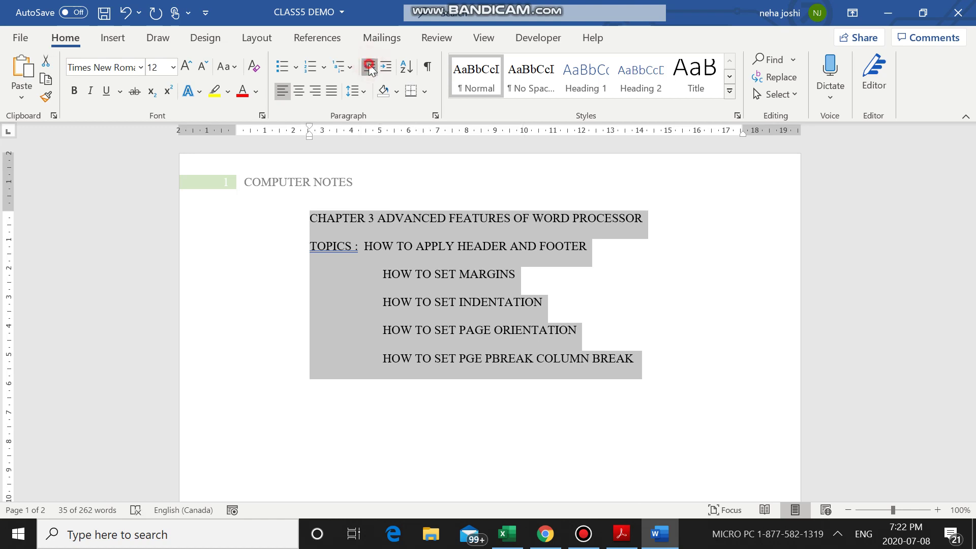
{"action": "left_click", "coordinate": [369, 66]}
{"action": "left_click", "coordinate": [369, 67]}
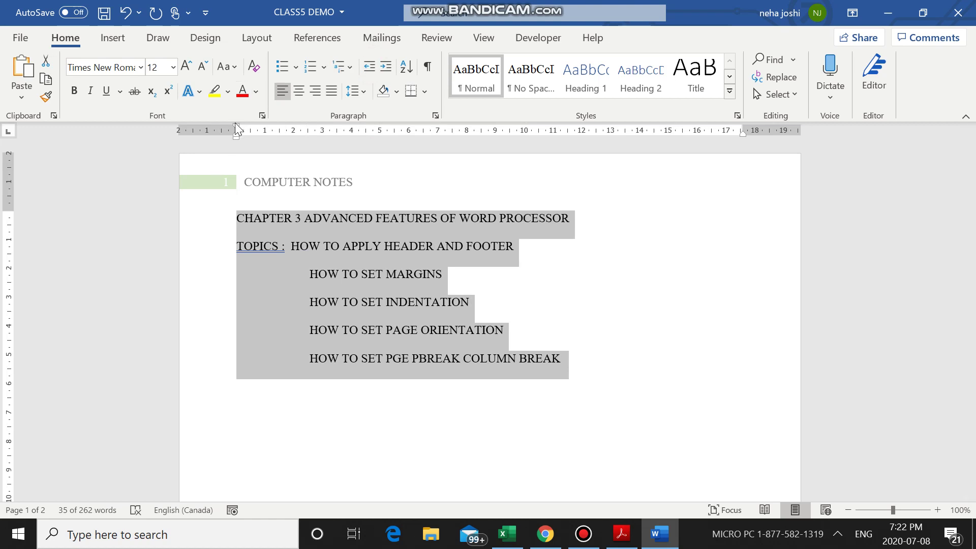
Increase the indent of the selected heading and topic lines by five levels.
{"action": "left_click", "coordinate": [387, 69]}
{"action": "left_click", "coordinate": [386, 69]}
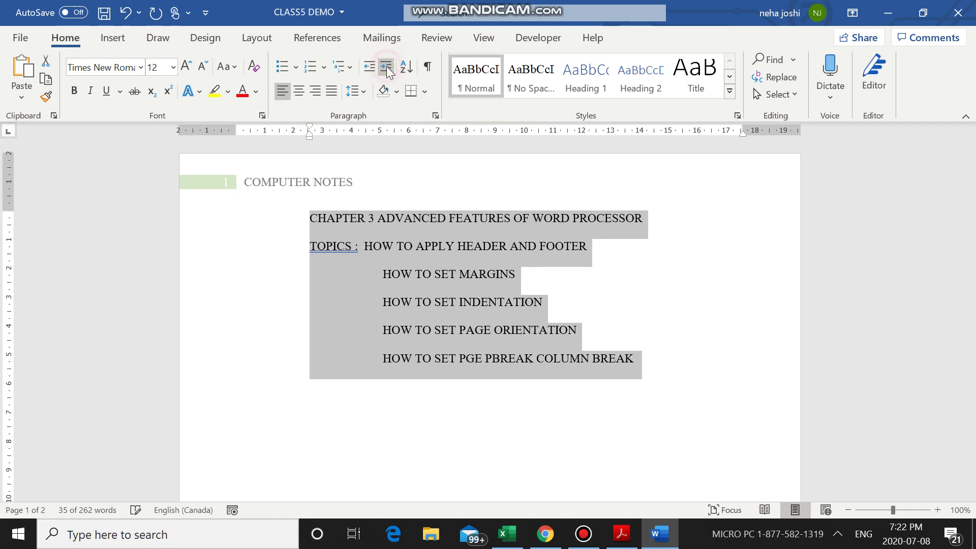
{"action": "left_click", "coordinate": [387, 69]}
{"action": "left_click", "coordinate": [387, 69]}
{"action": "left_click", "coordinate": [387, 69]}
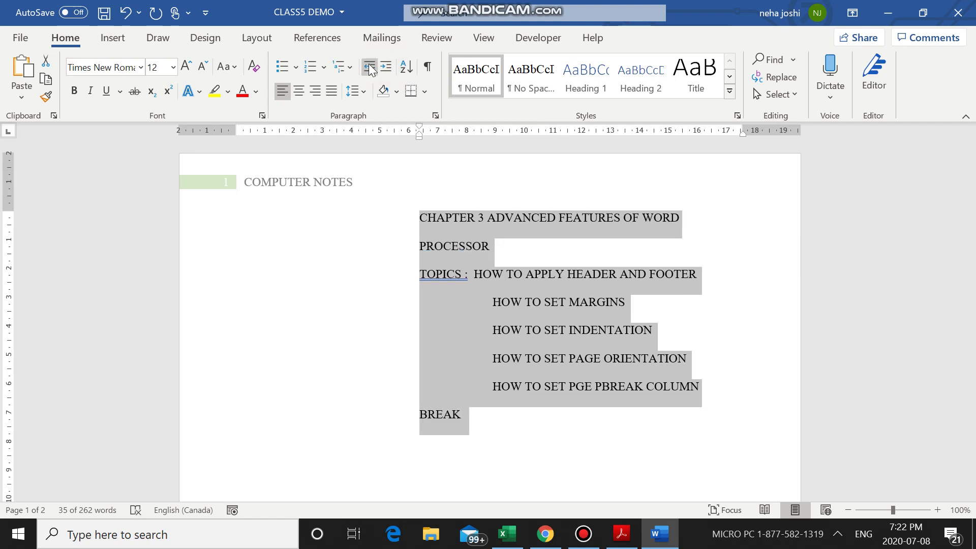
Decrease the indent of the selected heading and topic lines by five levels, back to the margin.
{"action": "left_click", "coordinate": [370, 67]}
{"action": "left_click", "coordinate": [369, 67]}
{"action": "left_click", "coordinate": [369, 67]}
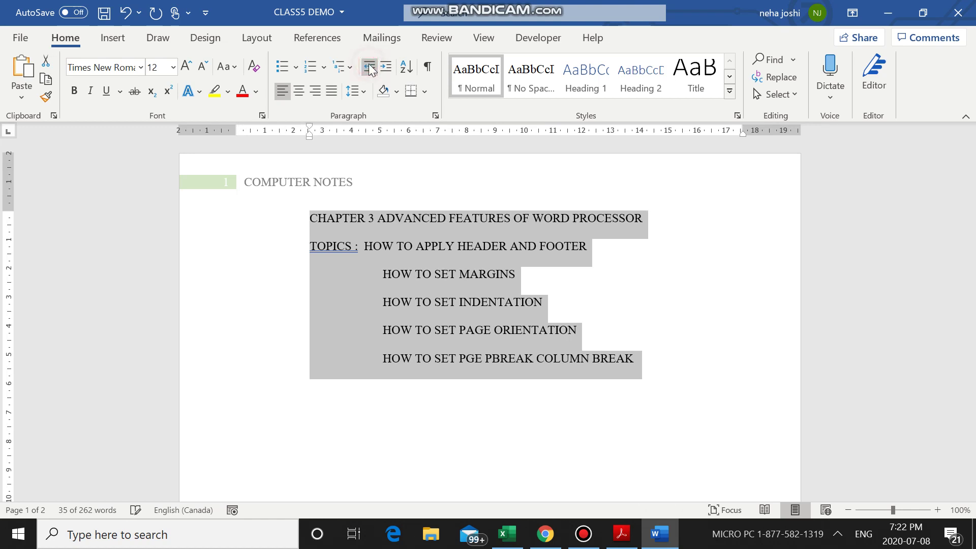
{"action": "left_click", "coordinate": [370, 67]}
{"action": "left_click", "coordinate": [369, 67]}
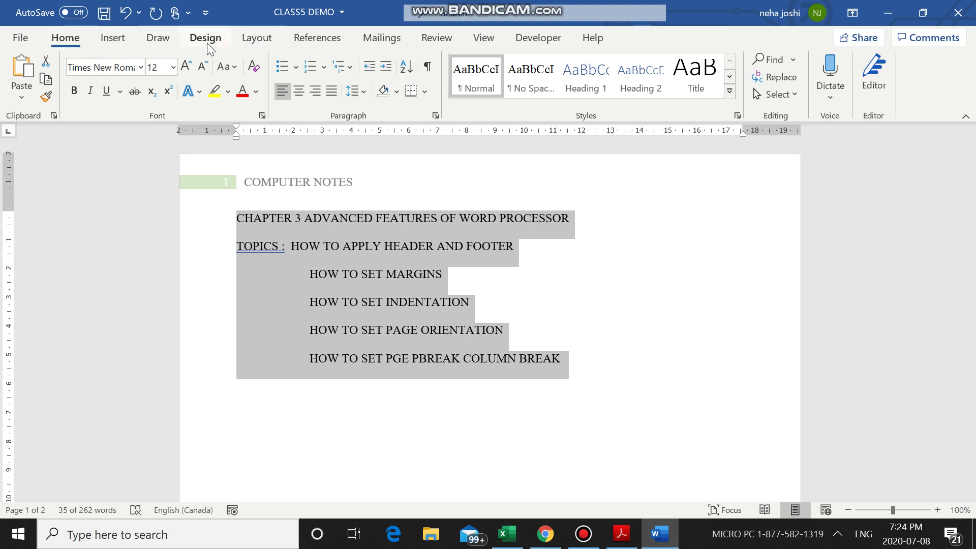
Change the document's page orientation to Landscape.
{"action": "left_click", "coordinate": [270, 40]}
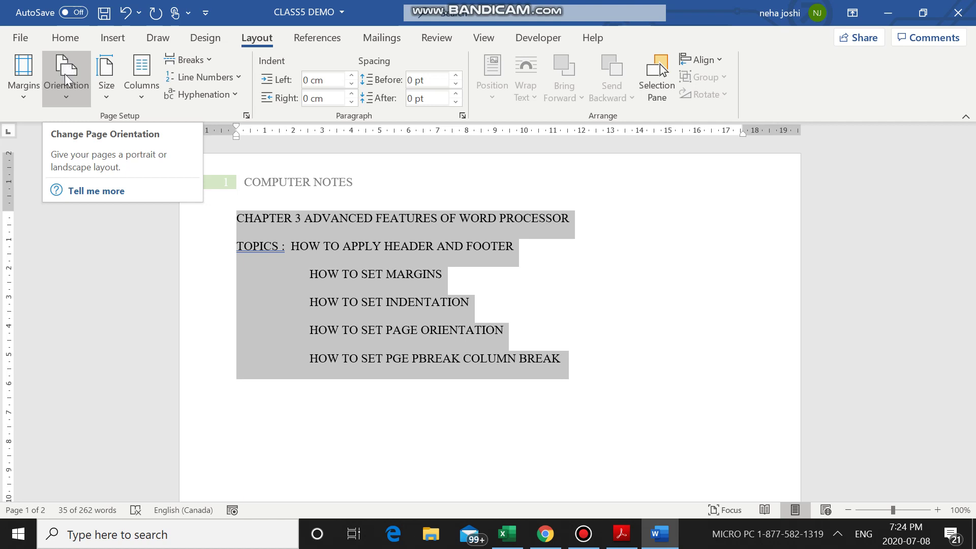
{"action": "left_click", "coordinate": [64, 102]}
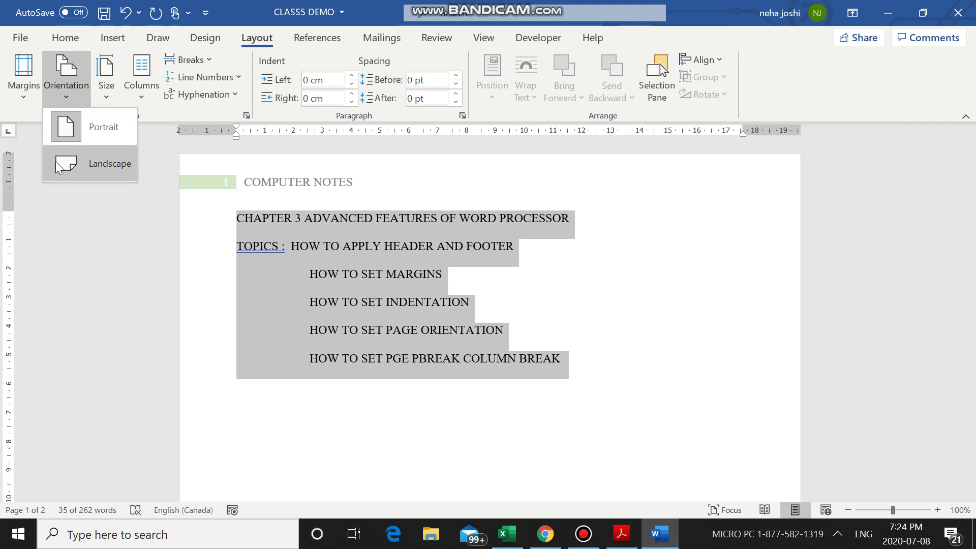
{"action": "left_click", "coordinate": [77, 122]}
{"action": "left_click", "coordinate": [62, 99]}
{"action": "left_click", "coordinate": [72, 118]}
{"action": "left_click", "coordinate": [66, 89]}
{"action": "left_click", "coordinate": [95, 168]}
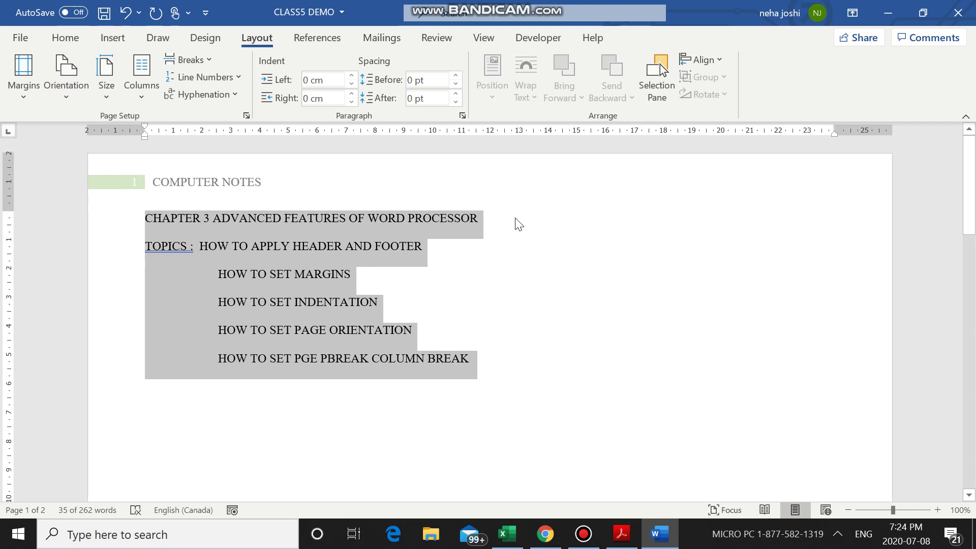
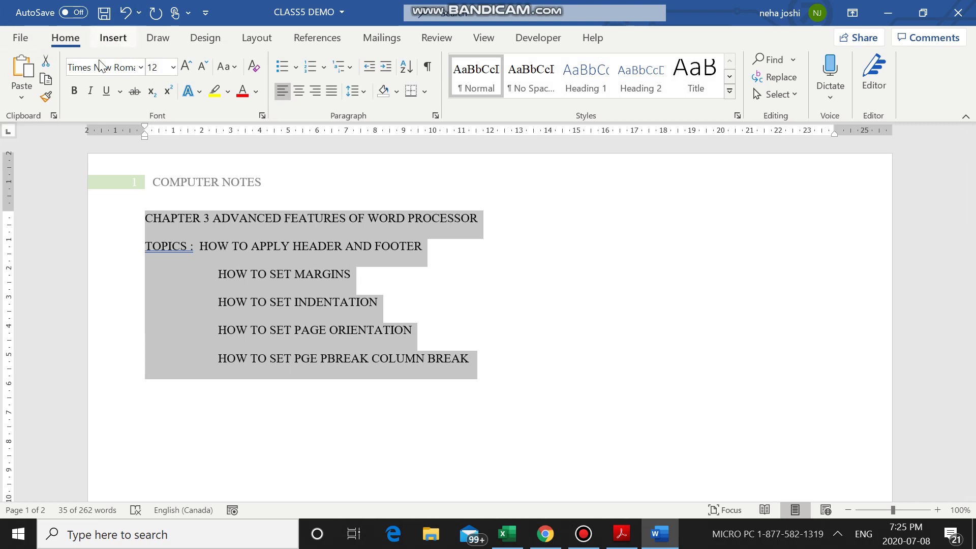
Examine the list of available paper sizes without choosing one.
{"action": "left_click", "coordinate": [254, 38]}
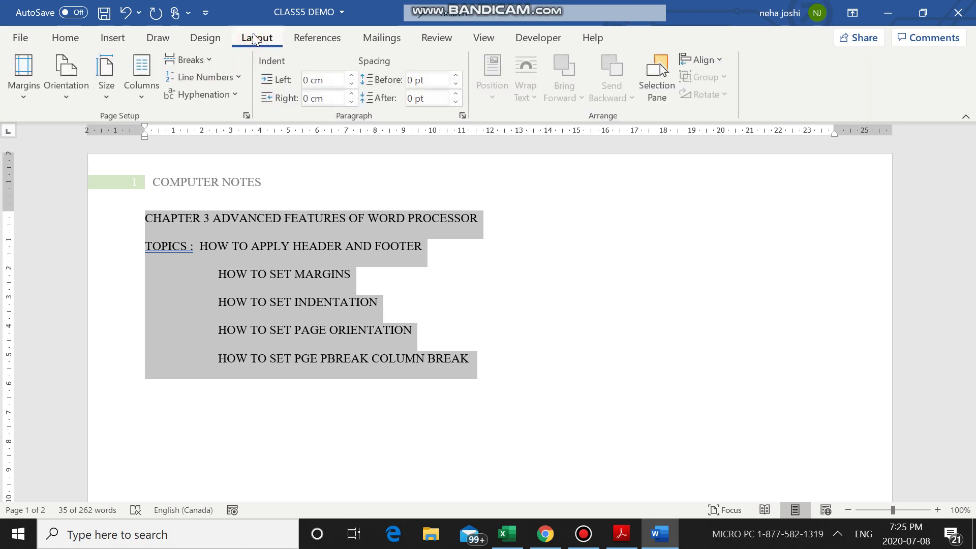
{"action": "left_click", "coordinate": [104, 95]}
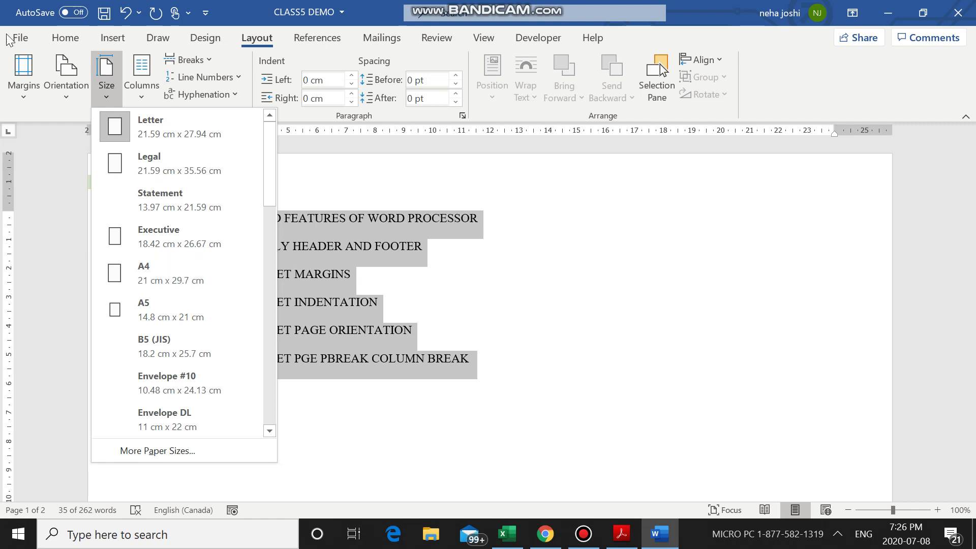
{"action": "left_click", "coordinate": [290, 173]}
{"action": "left_click", "coordinate": [65, 39]}
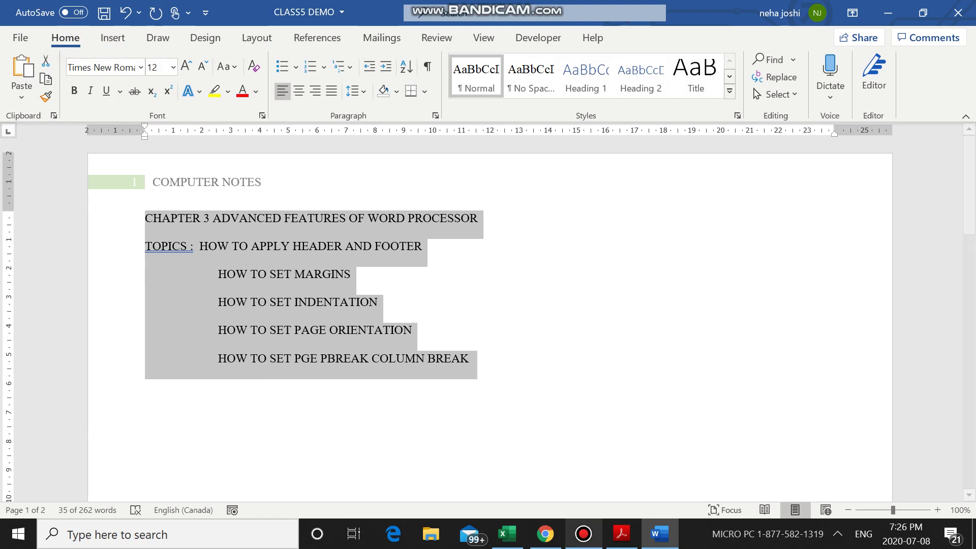
{"action": "mouse_move", "coordinate": [662, 545]}
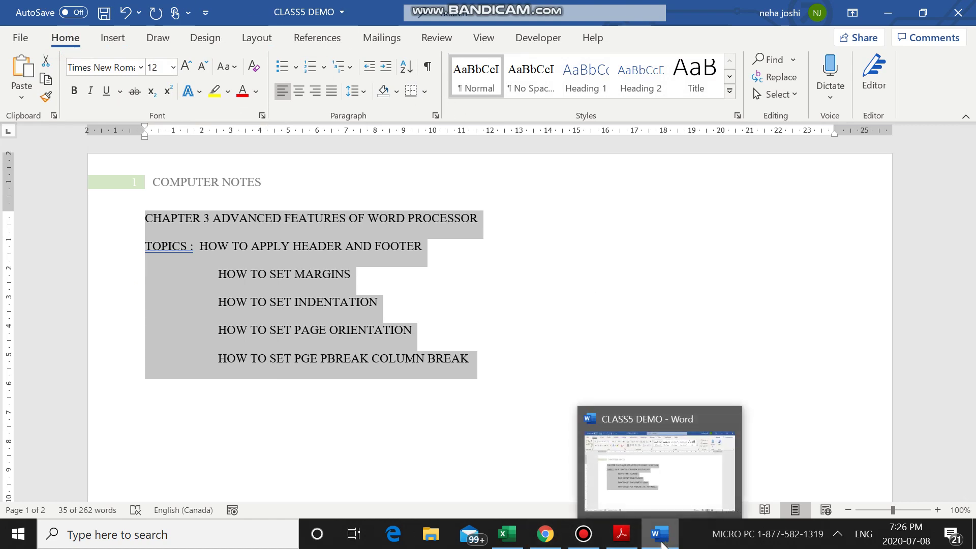
{"action": "left_click", "coordinate": [585, 539]}
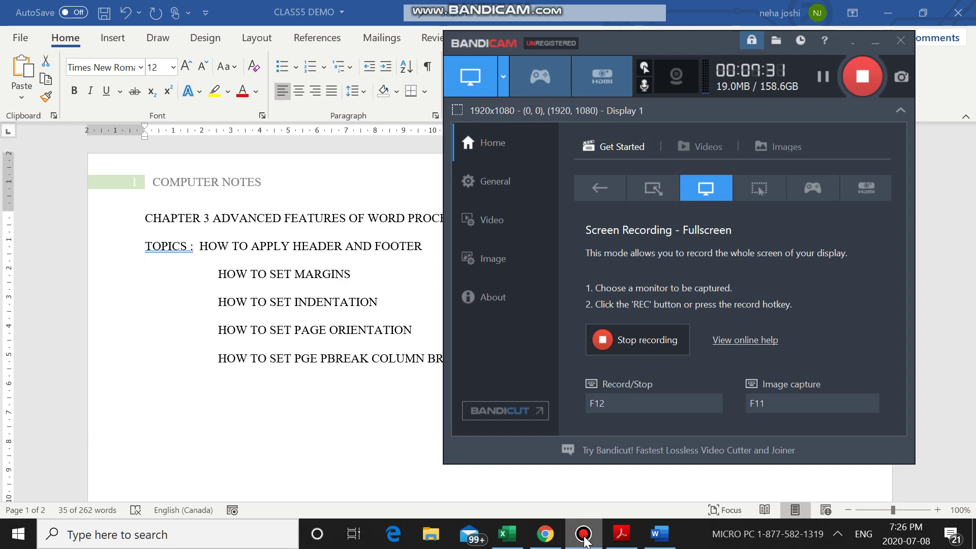
{"action": "left_click", "coordinate": [585, 538]}
Set the document's page orientation to Portrait.
{"action": "left_click", "coordinate": [500, 405]}
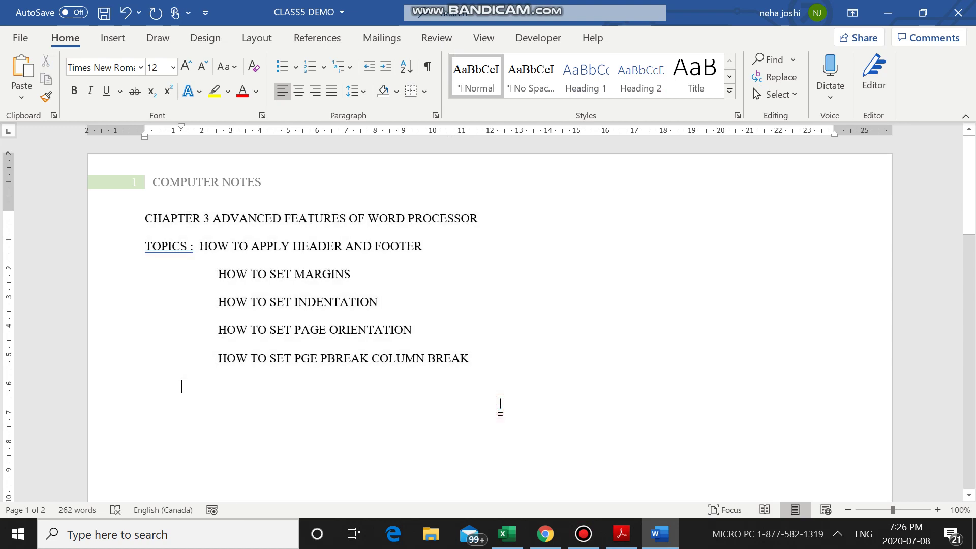
{"action": "scroll", "coordinate": [501, 405], "scroll_direction": "down", "scroll_amount": 10}
{"action": "scroll", "coordinate": [502, 405], "scroll_direction": "down", "scroll_amount": 9}
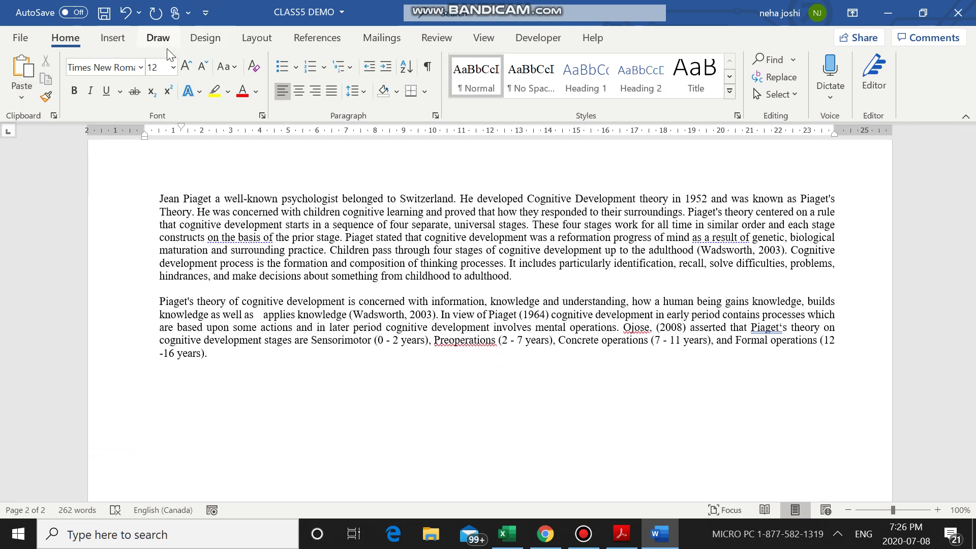
{"action": "left_click", "coordinate": [257, 37]}
{"action": "left_click", "coordinate": [107, 76]}
{"action": "left_click", "coordinate": [65, 96]}
{"action": "left_click", "coordinate": [77, 128]}
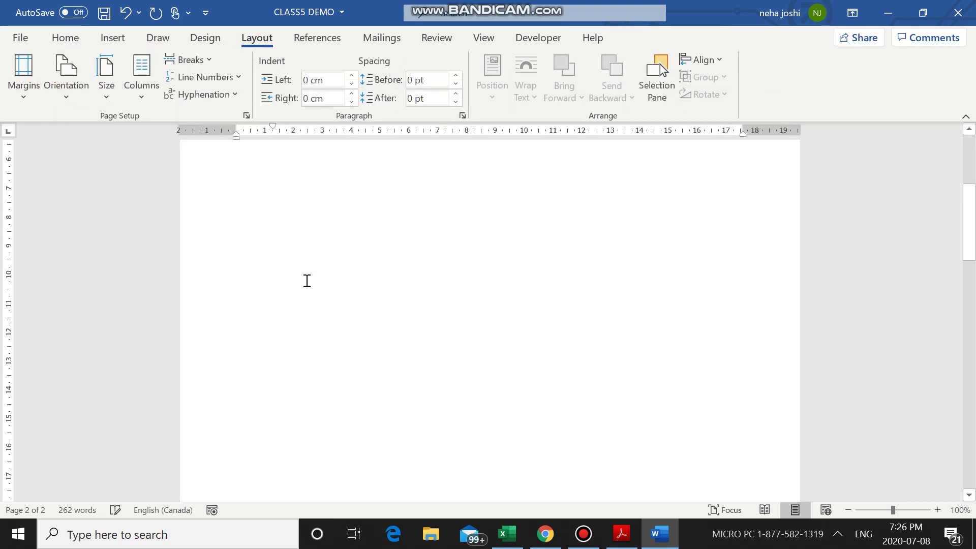
Insert a page break before the paragraph beginning "Jean Piaget a well-known psychologist" so that it starts on page 2.
{"action": "scroll", "coordinate": [304, 279], "scroll_direction": "down", "scroll_amount": 15}
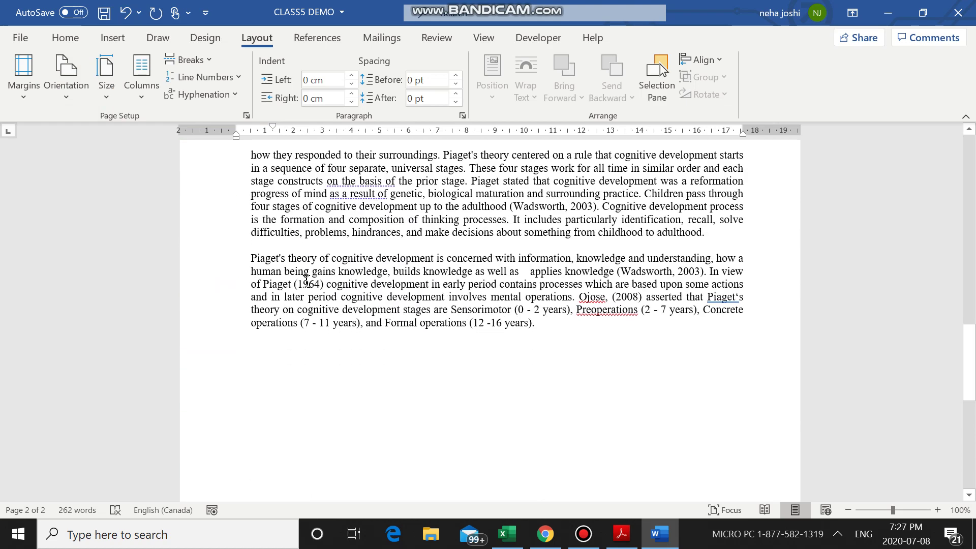
{"action": "scroll", "coordinate": [307, 281], "scroll_direction": "up", "scroll_amount": 1}
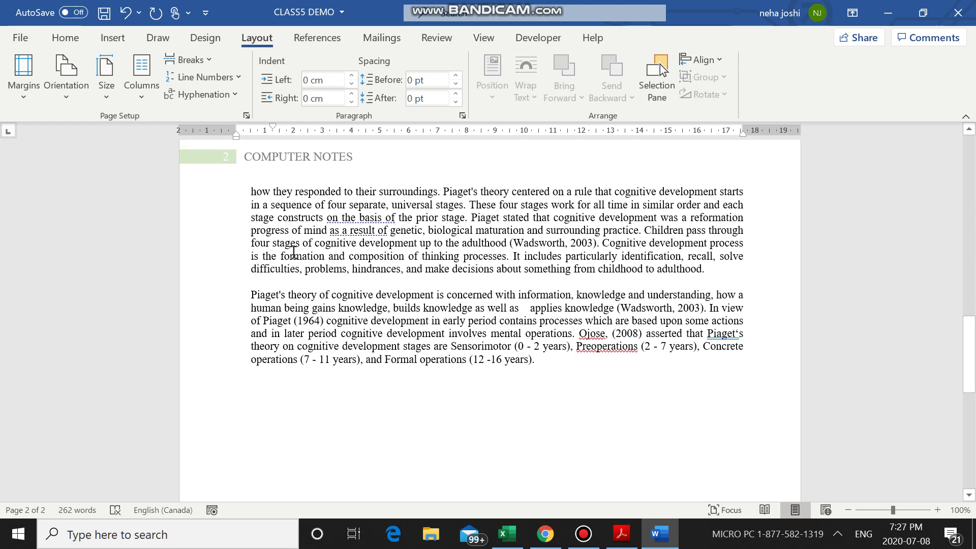
{"action": "scroll", "coordinate": [255, 196], "scroll_direction": "up", "scroll_amount": 7}
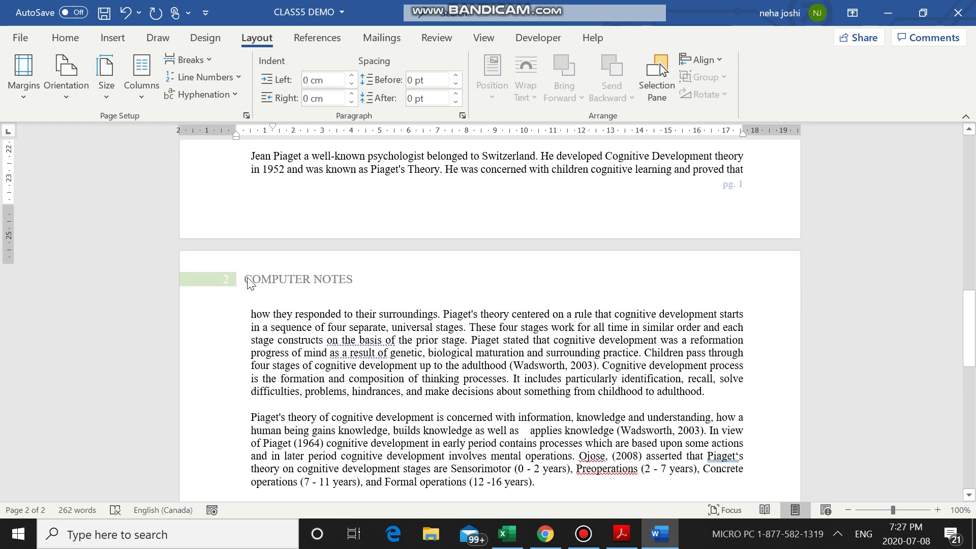
{"action": "left_click", "coordinate": [250, 289]}
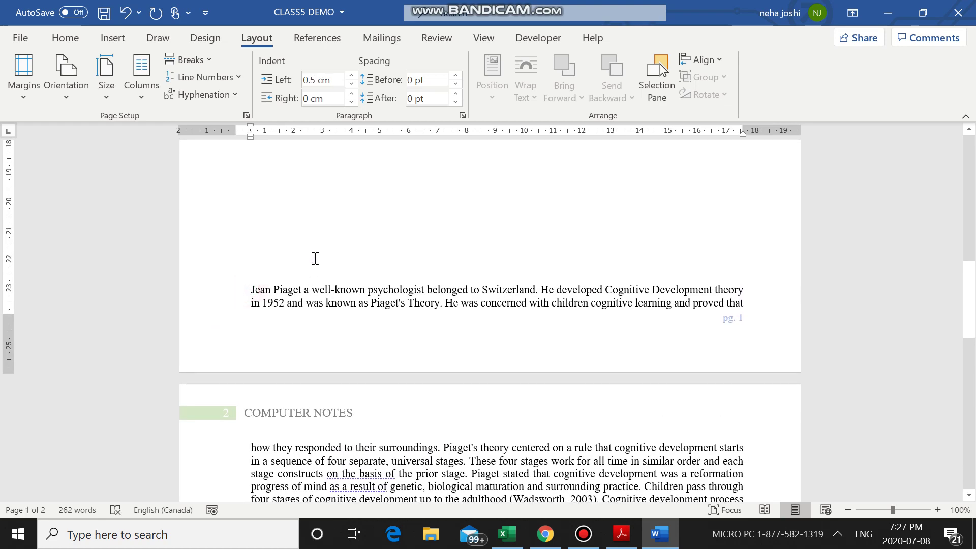
{"action": "key", "text": "ctrl+Return"}
{"action": "scroll", "coordinate": [302, 256], "scroll_direction": "down", "scroll_amount": 3}
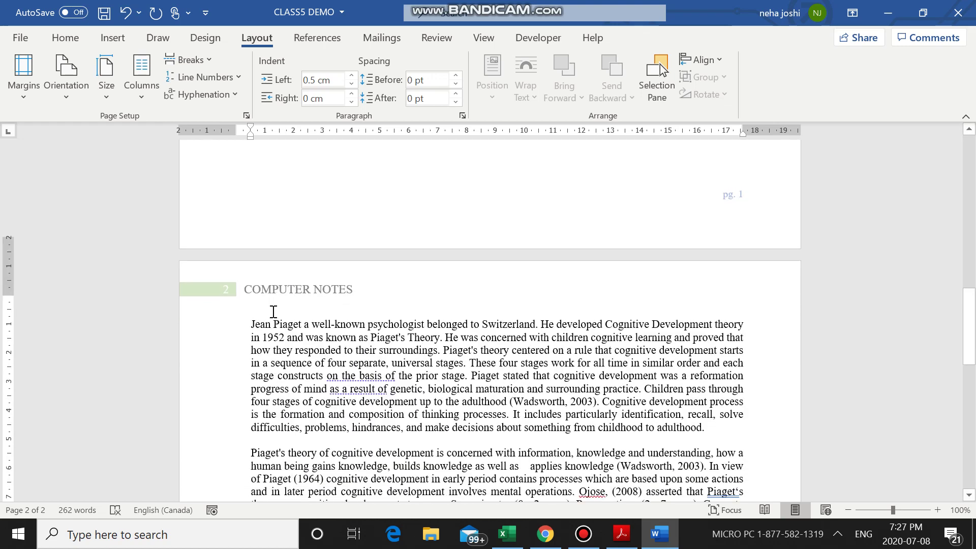
{"action": "scroll", "coordinate": [273, 312], "scroll_direction": "down", "scroll_amount": 5}
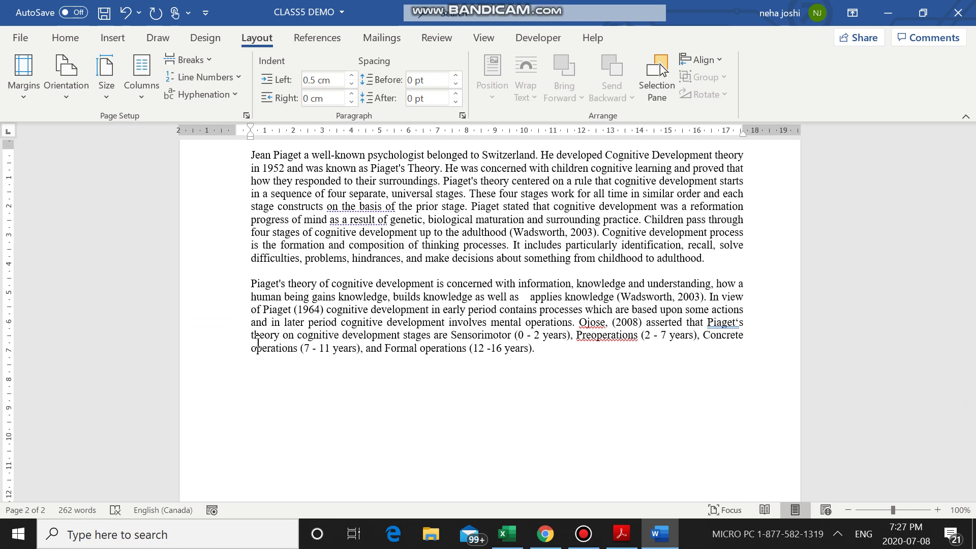
{"action": "scroll", "coordinate": [66, 45], "scroll_direction": "up", "scroll_amount": 4}
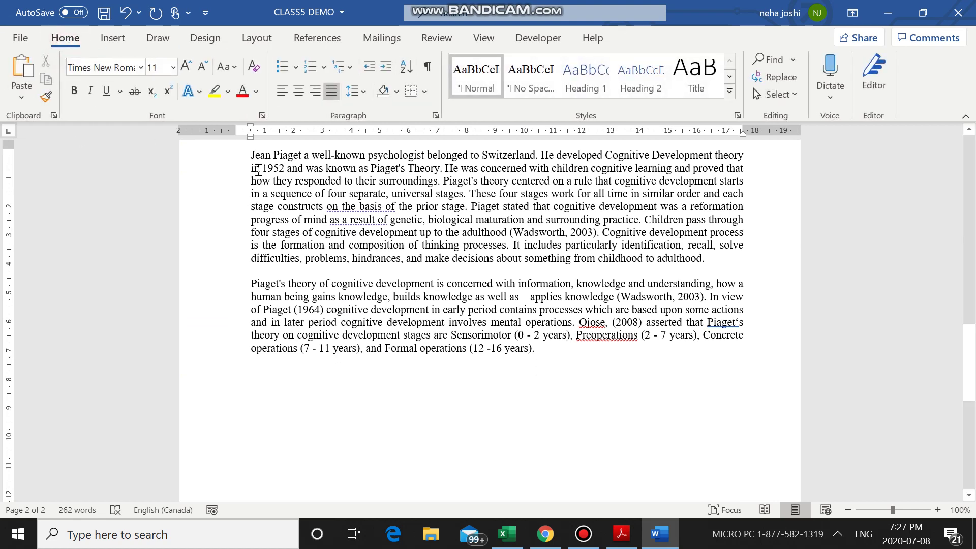
{"action": "scroll", "coordinate": [478, 404], "scroll_direction": "up", "scroll_amount": 1}
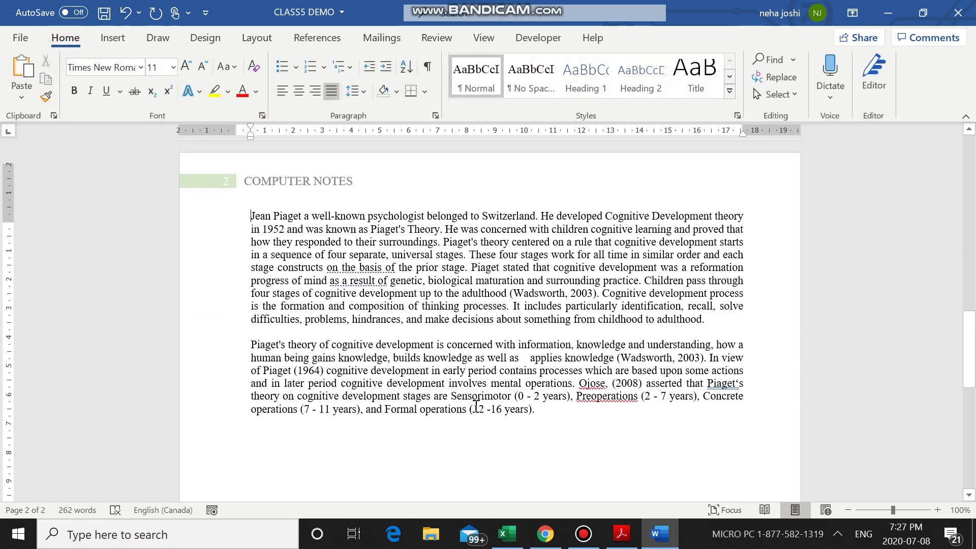
Try to lay out the two Piaget paragraphs on page 2 in two columns.
{"action": "scroll", "coordinate": [478, 404], "scroll_direction": "up", "scroll_amount": 1}
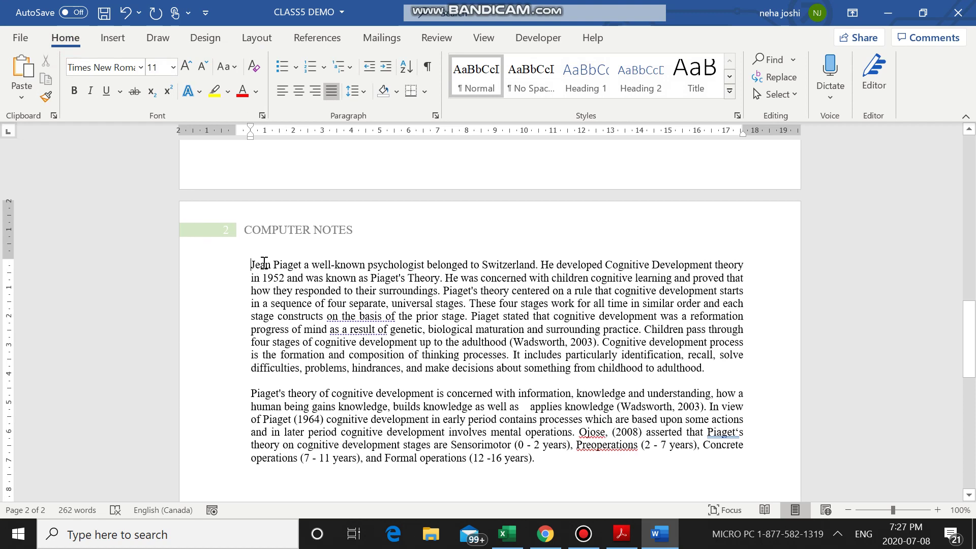
{"action": "left_click_drag", "start_coordinate": [249, 265], "coordinate": [533, 462]}
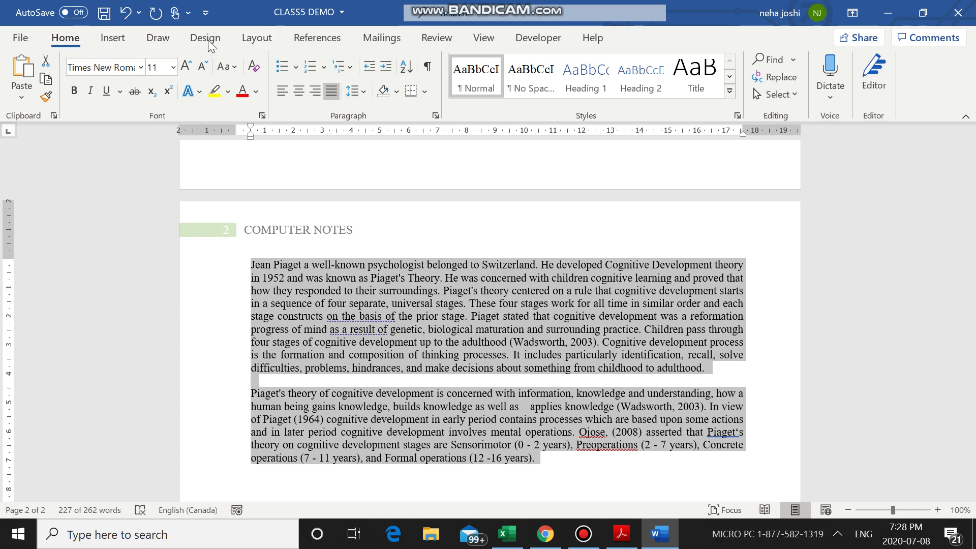
{"action": "left_click", "coordinate": [269, 37]}
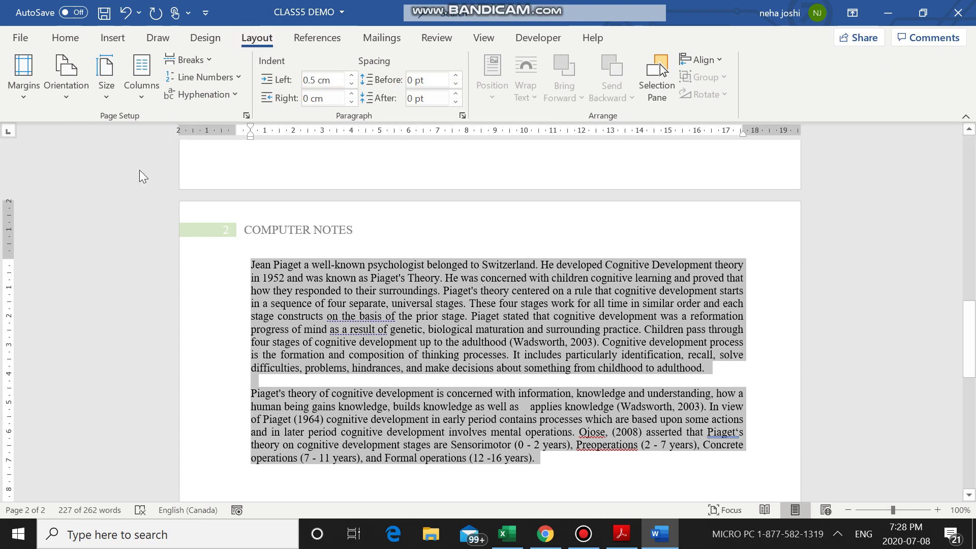
{"action": "left_click", "coordinate": [144, 100]}
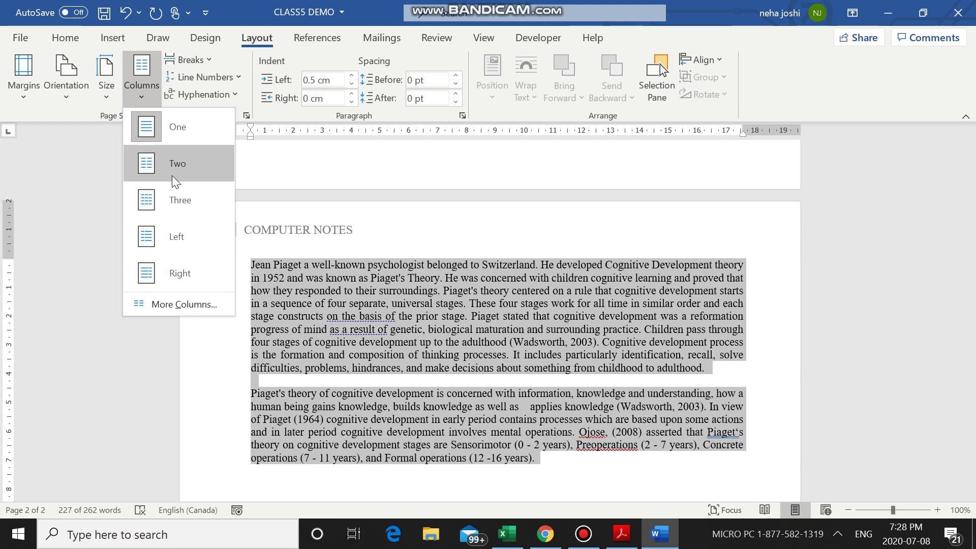
{"action": "left_click", "coordinate": [169, 159]}
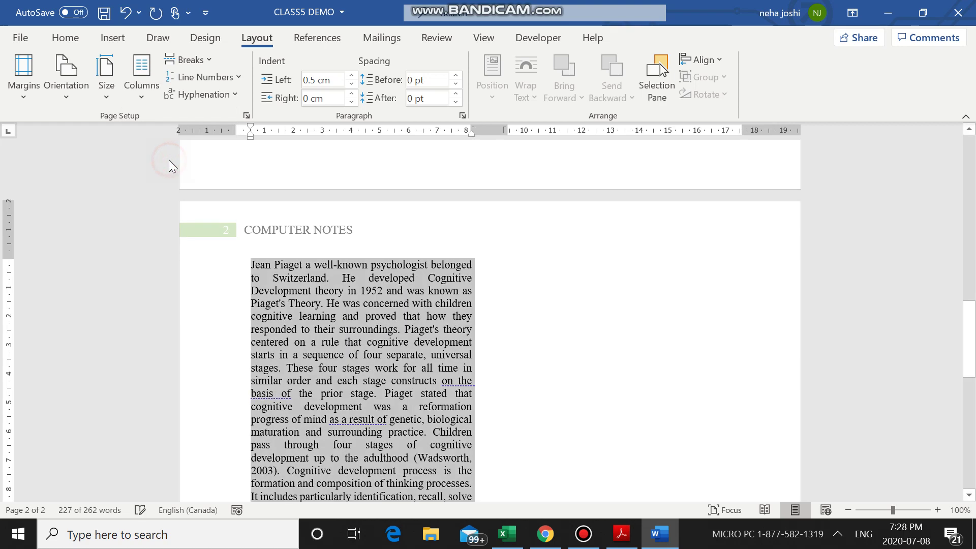
{"action": "scroll", "coordinate": [422, 310], "scroll_direction": "down", "scroll_amount": 10}
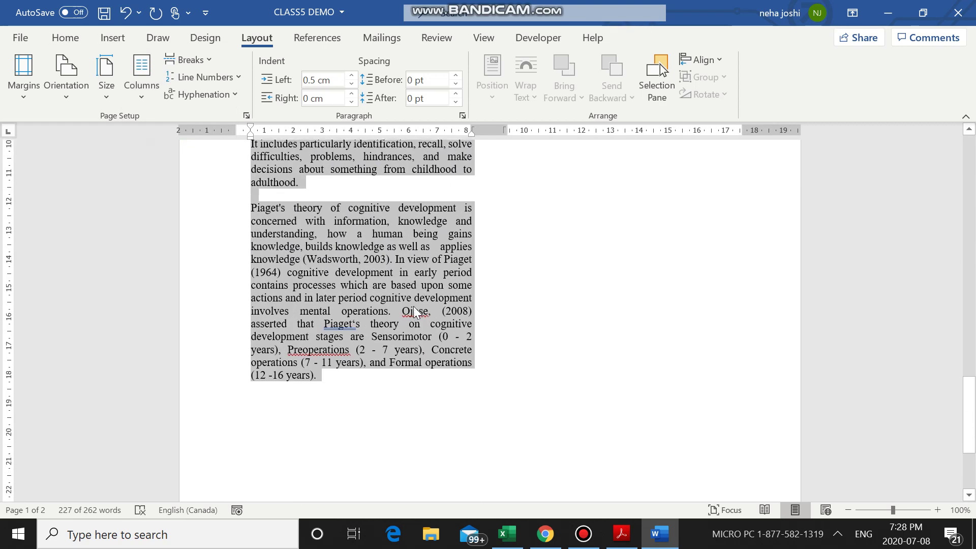
{"action": "scroll", "coordinate": [414, 311], "scroll_direction": "up", "scroll_amount": 12}
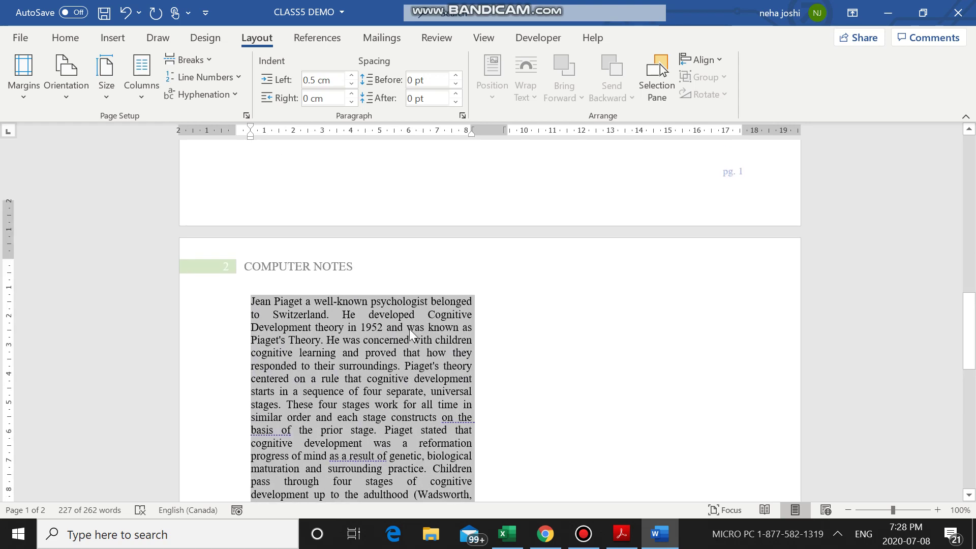
{"action": "scroll", "coordinate": [410, 330], "scroll_direction": "down", "scroll_amount": 10}
{"action": "scroll", "coordinate": [408, 329], "scroll_direction": "down", "scroll_amount": 1}
{"action": "left_click", "coordinate": [417, 347]}
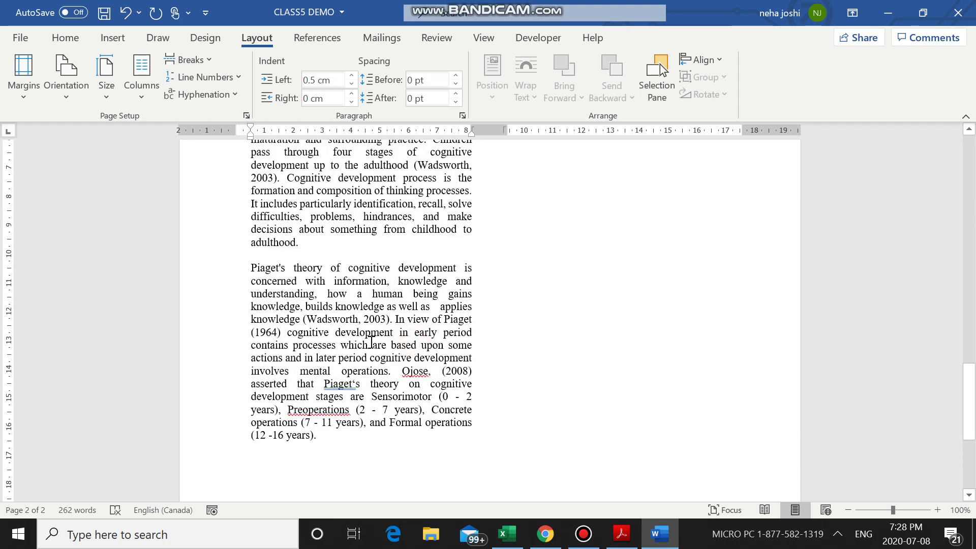
{"action": "scroll", "coordinate": [381, 328], "scroll_direction": "up", "scroll_amount": 5}
{"action": "key", "text": "ctrl+z"}
Copy the two Piaget paragraphs on page 2 and paste a duplicate below them, separated by a blank line.
{"action": "key", "text": "ctrl+c"}
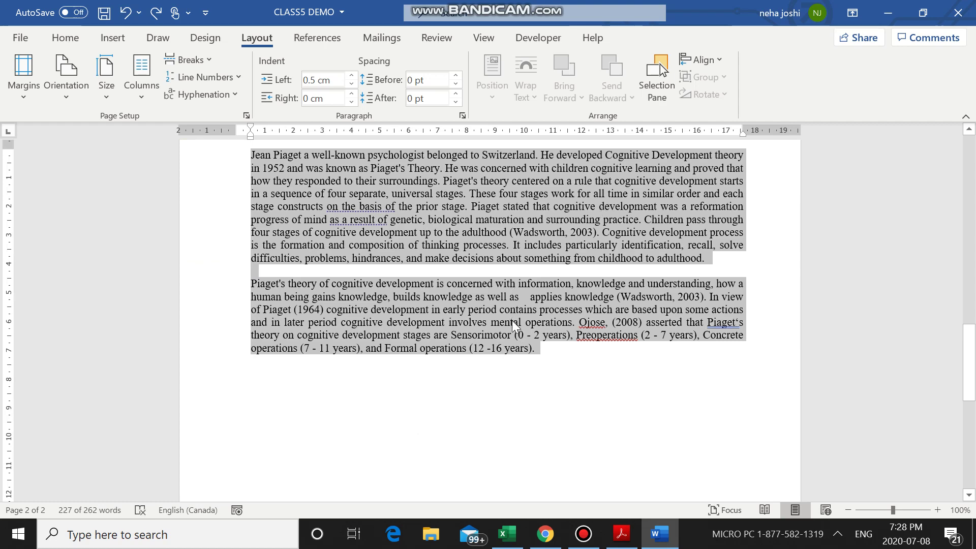
{"action": "left_click", "coordinate": [579, 358]}
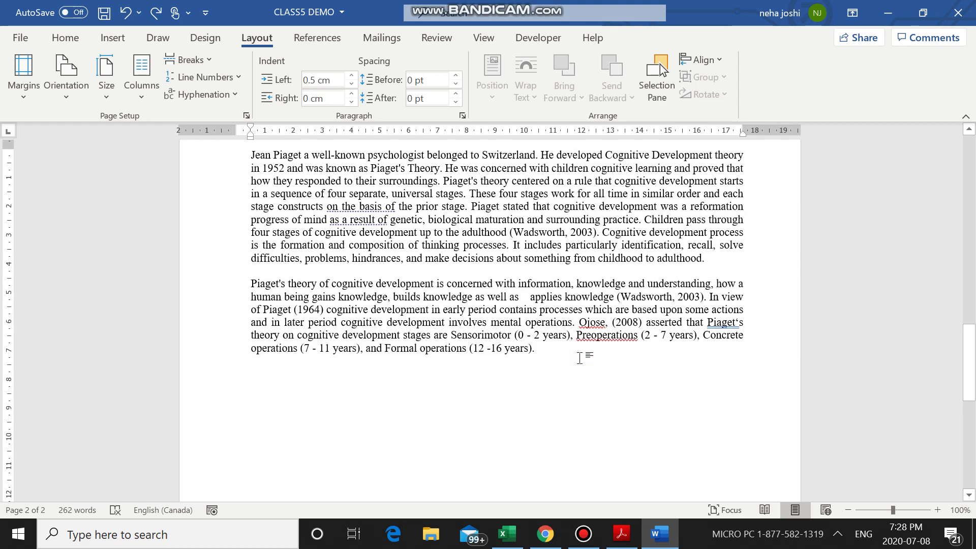
{"action": "key", "text": "Return"}
{"action": "key", "text": "Return"}
{"action": "key", "text": "ctrl+v"}
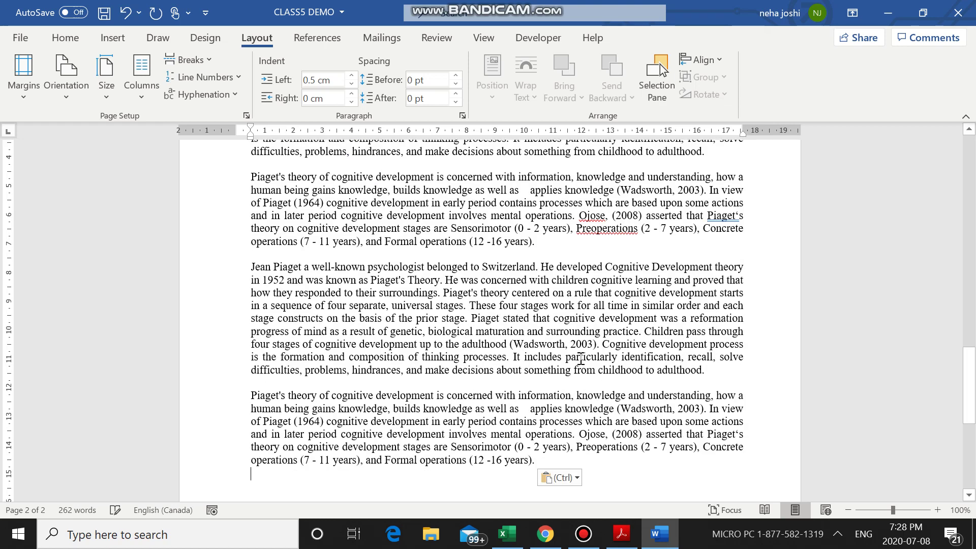
Select all the body text on page 2, from the first "Jean Piaget" paragraph through the end of the duplicated text, for page layout formatting.
{"action": "scroll", "coordinate": [571, 374], "scroll_direction": "up", "scroll_amount": 3}
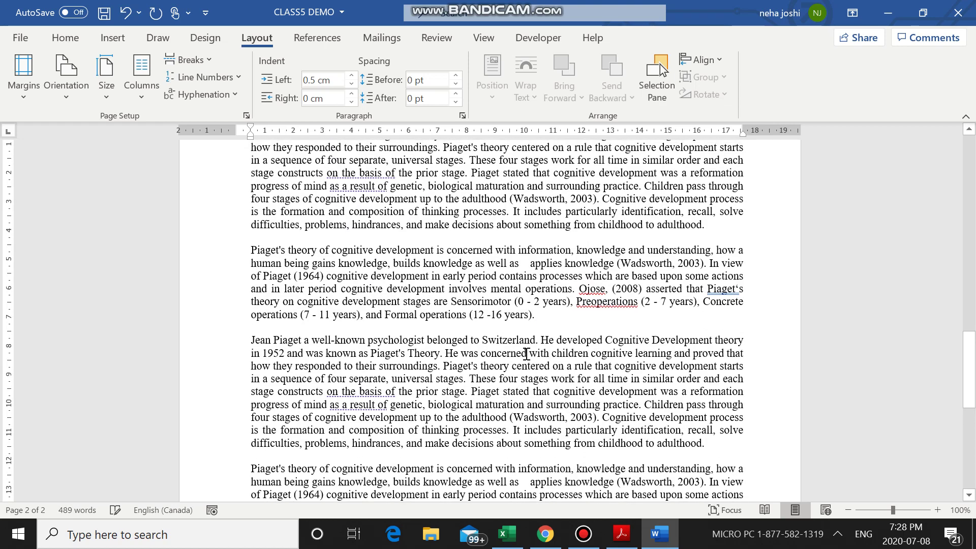
{"action": "scroll", "coordinate": [513, 347], "scroll_direction": "up", "scroll_amount": 7}
{"action": "scroll", "coordinate": [429, 346], "scroll_direction": "down", "scroll_amount": 4}
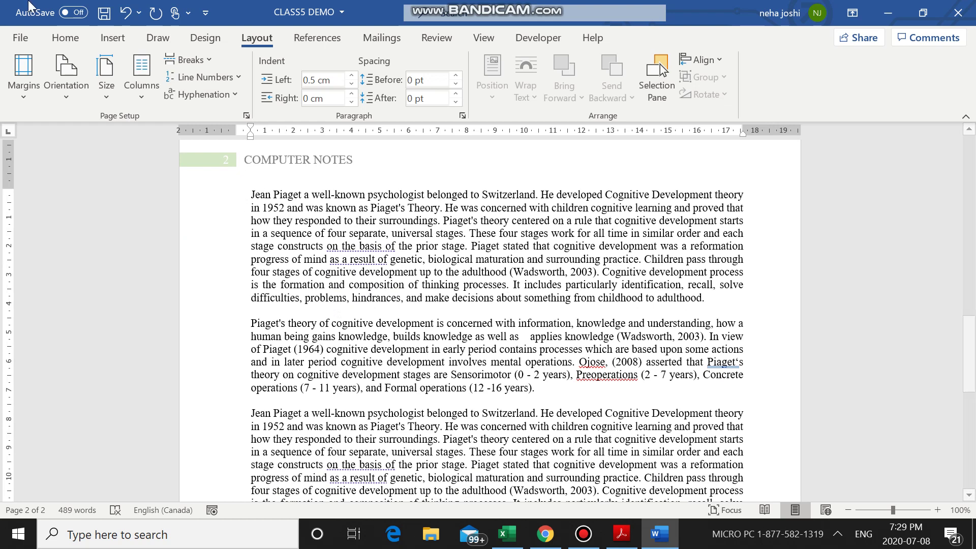
{"action": "left_click", "coordinate": [65, 39]}
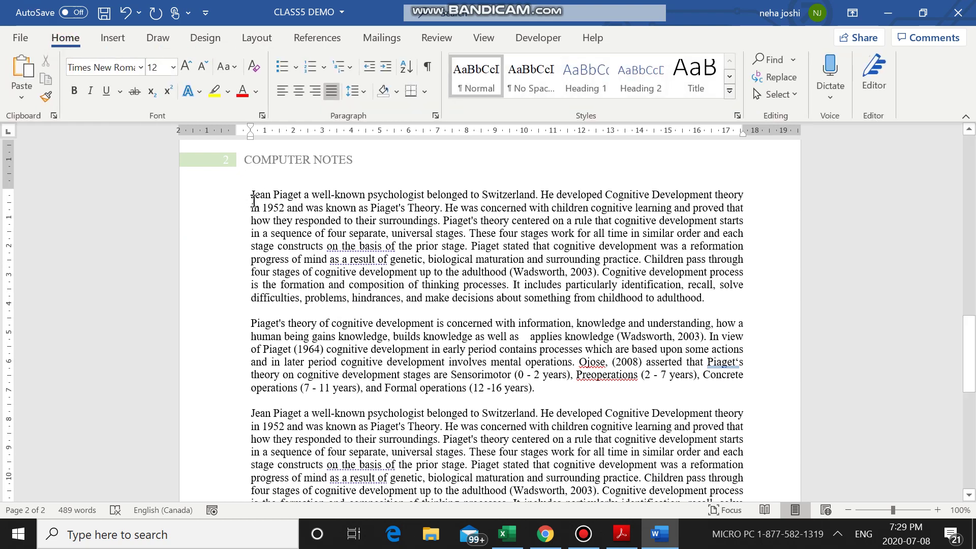
{"action": "left_click_drag", "start_coordinate": [254, 199], "coordinate": [539, 424]}
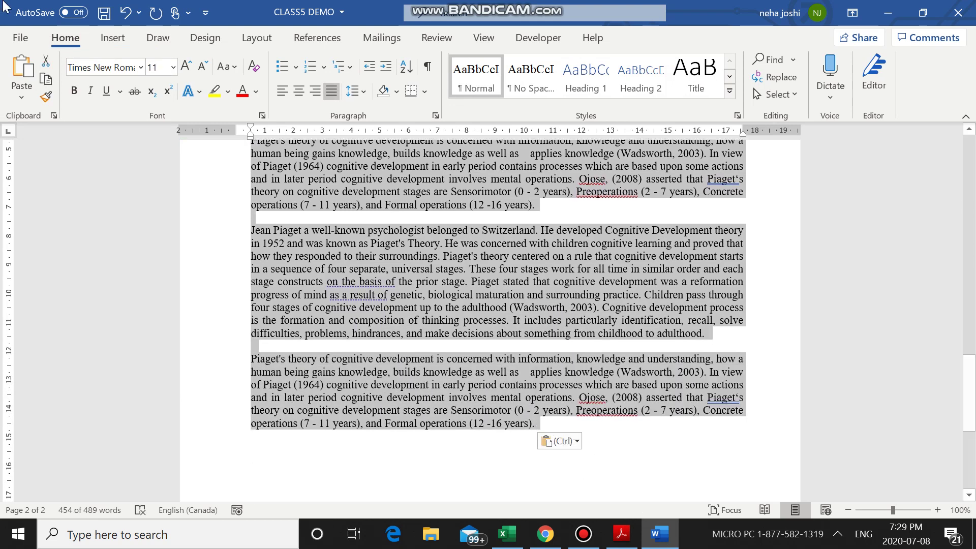
{"action": "left_click", "coordinate": [251, 39]}
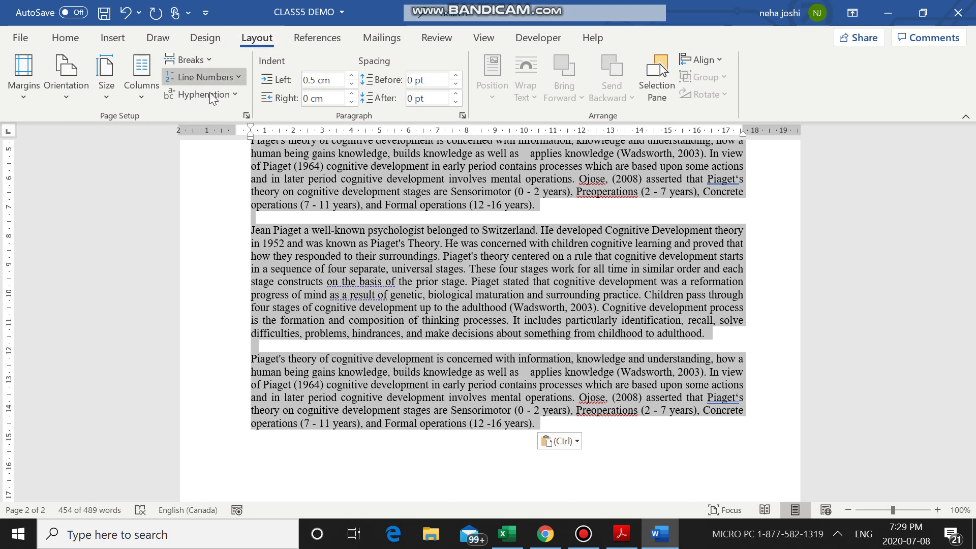